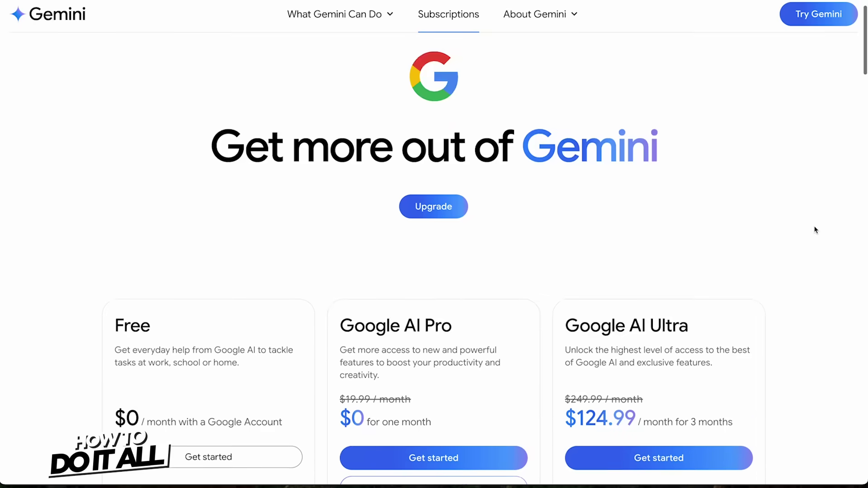
# Step: Scroll down through the Free, AI Pro and AI Ultra plan pricing
pyautogui.scroll(-2, 816, 230)
pyautogui.scroll(-4, 815, 230)
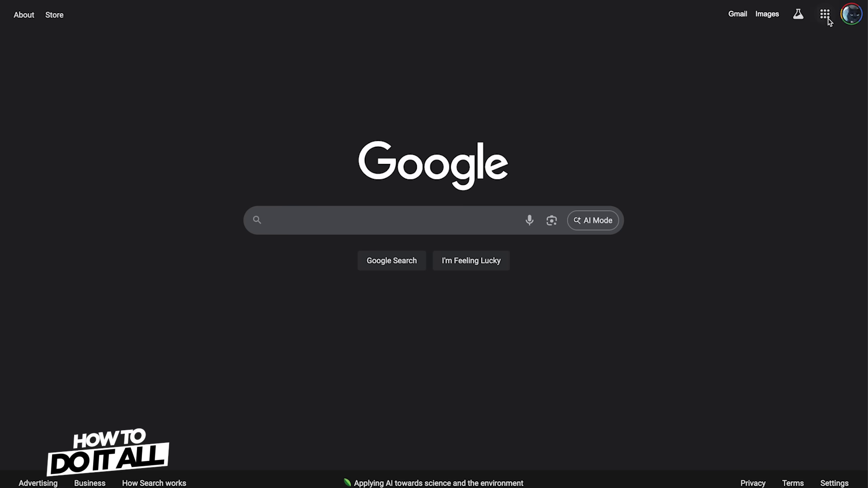
# Step: Launch Gemini from the Google apps launcher on the Search homepage
pyautogui.click(826, 17)
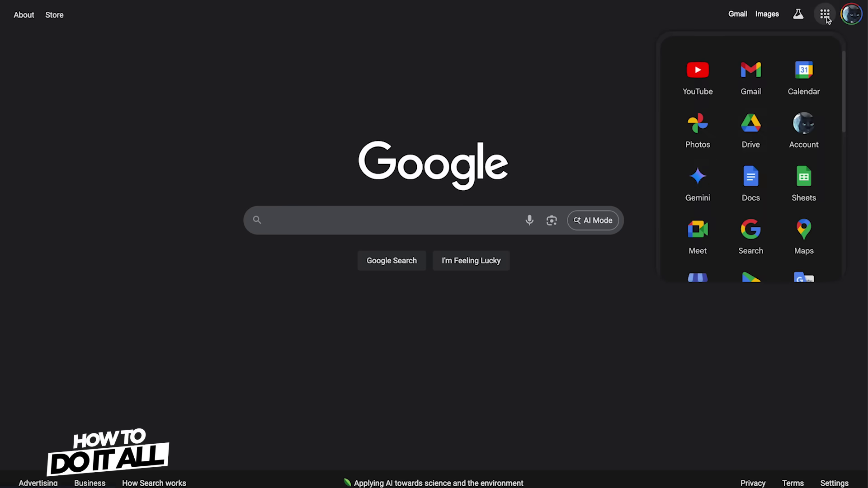
pyautogui.click(703, 181)
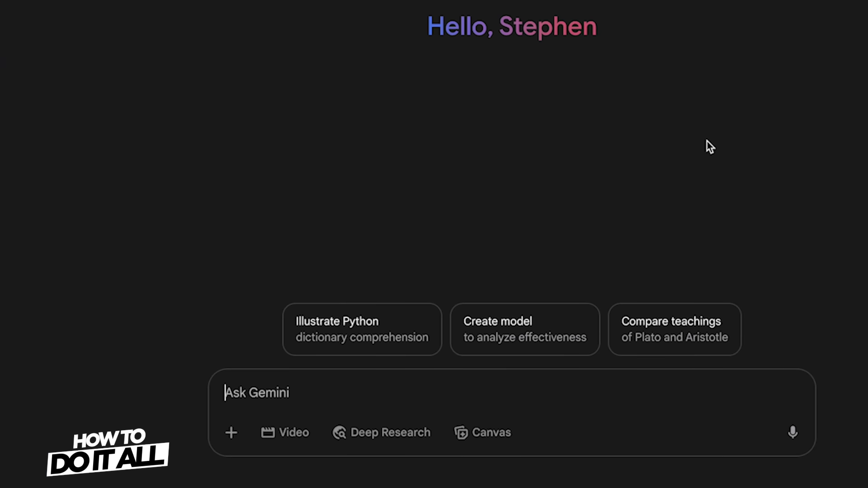
# Step: Start a new chat with the Veo 3 Video tool switched on
pyautogui.click(290, 434)
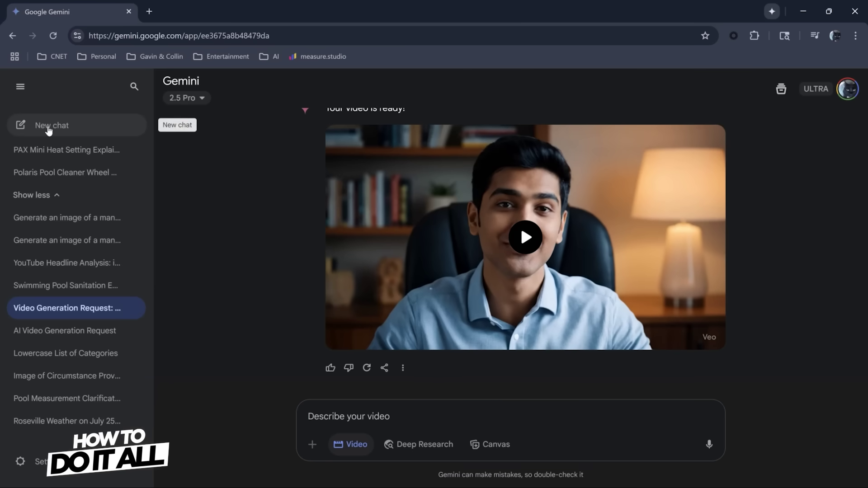
pyautogui.click(49, 128)
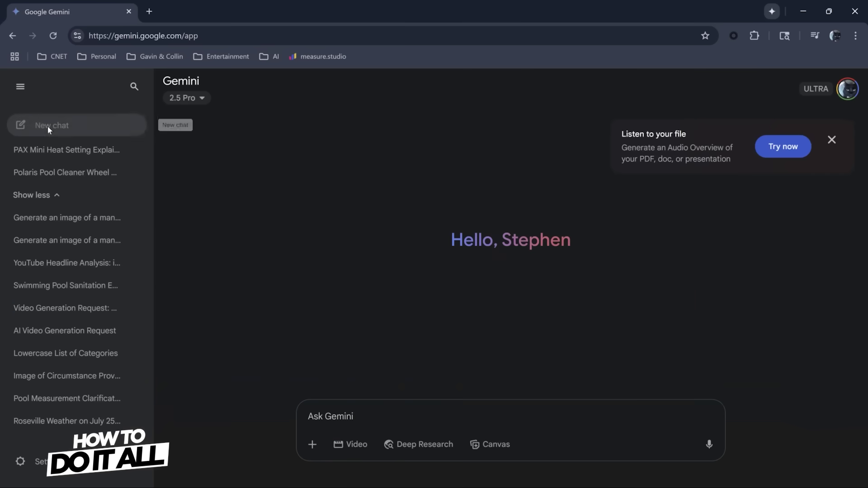
pyautogui.click(349, 447)
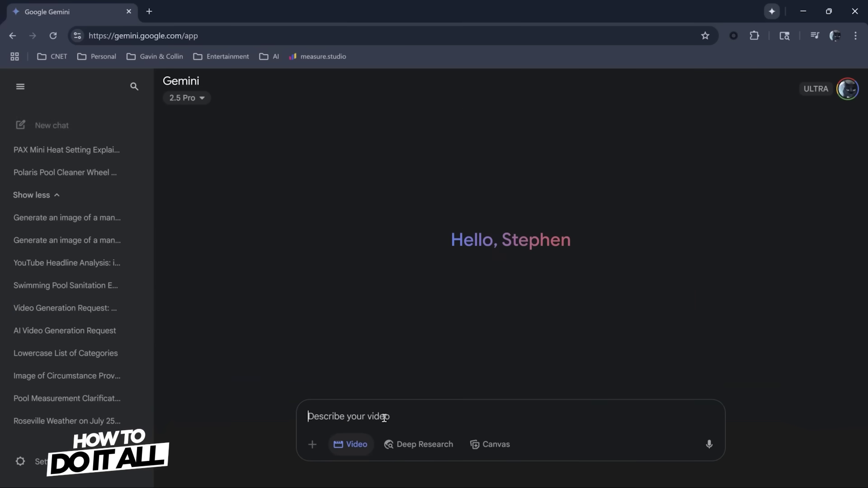
# Step: Submit a prompt for a man skipping laptops across a serene lake like skipping rocks
pyautogui.write('generate a video of a man skipping laptops across a serene')
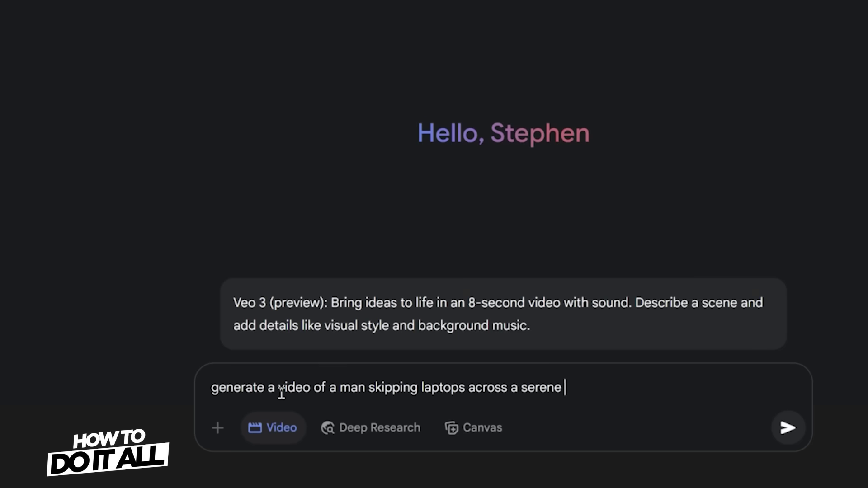
pyautogui.write(' lake like skipping rocks and add sound effects.')
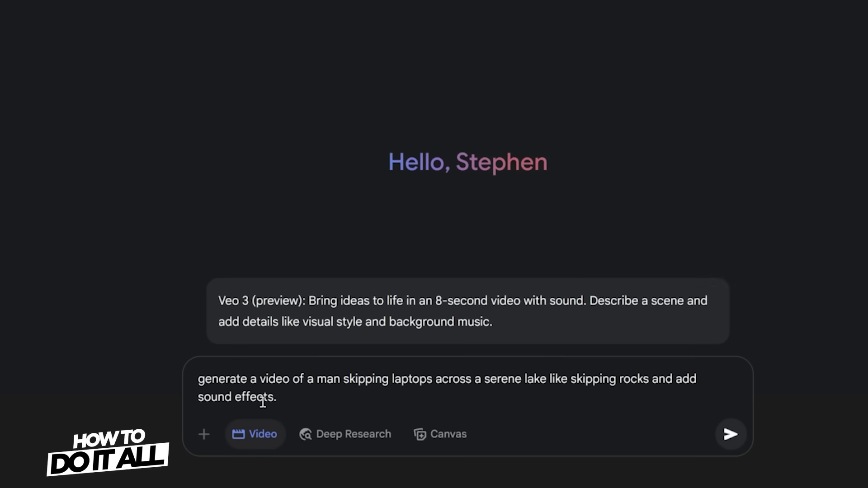
pyautogui.press('Return')
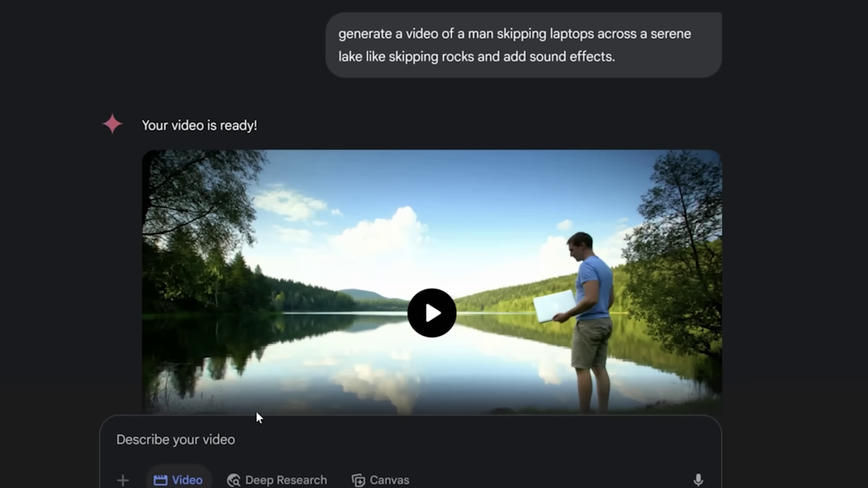
# Step: Play the generated laptop-skipping lake video
pyautogui.scroll(-2, 213, 285)
pyautogui.click(437, 261)
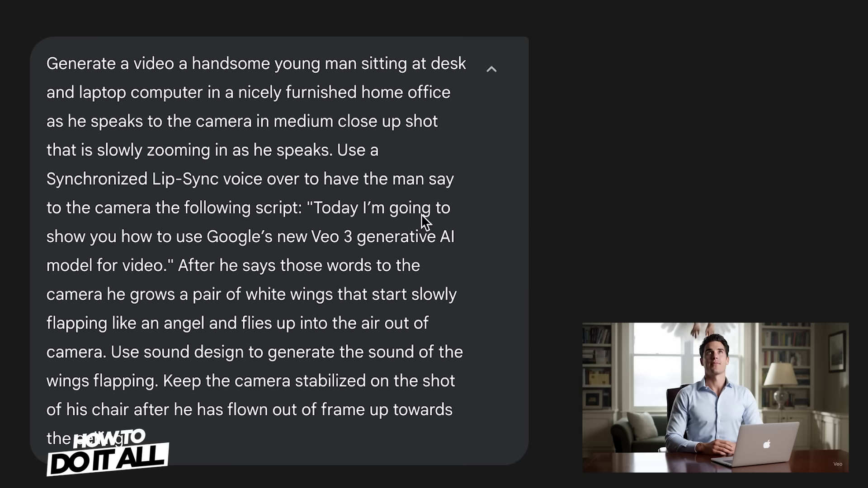
# Step: Select the spoken-script portion of the winged-man prompt
pyautogui.moveTo(252, 201); pyautogui.dragTo(290, 216)
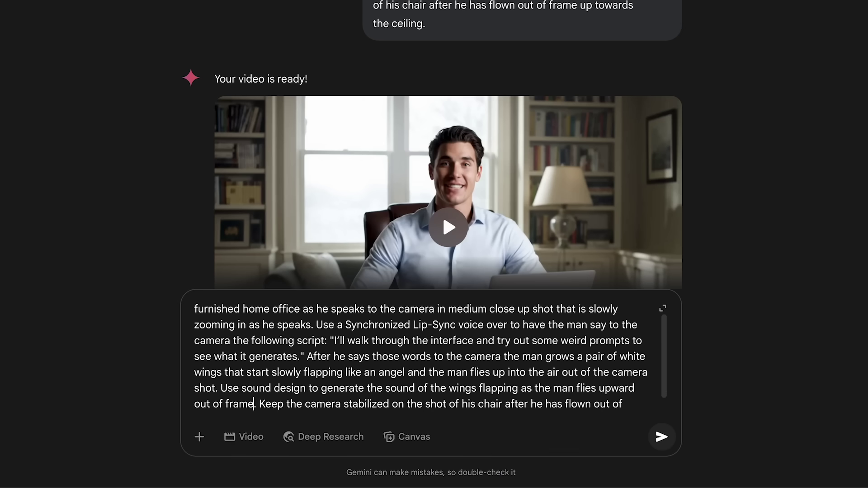
# Step: Replace the unfinished 'sho' with 'frame' so the man flies out of frame
pyautogui.scroll(-2, 430, 357)
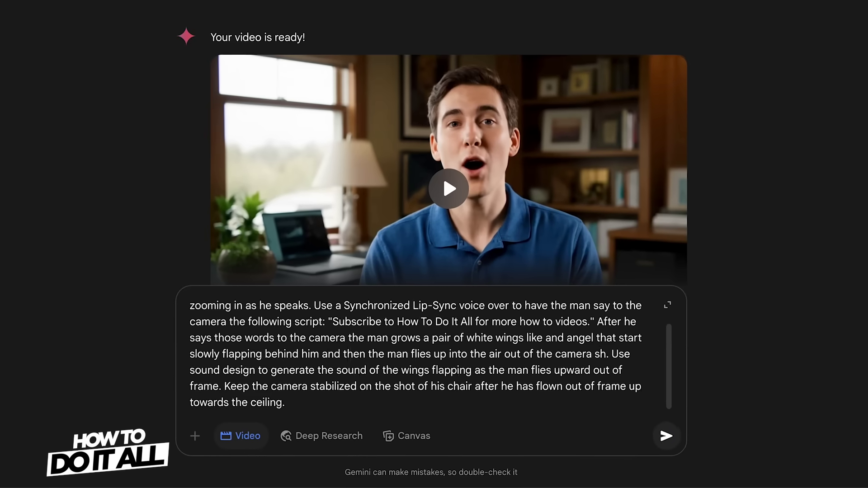
pyautogui.press('BackSpace')
pyautogui.press('BackSpace')
pyautogui.press('BackSpace')
pyautogui.write('frame')
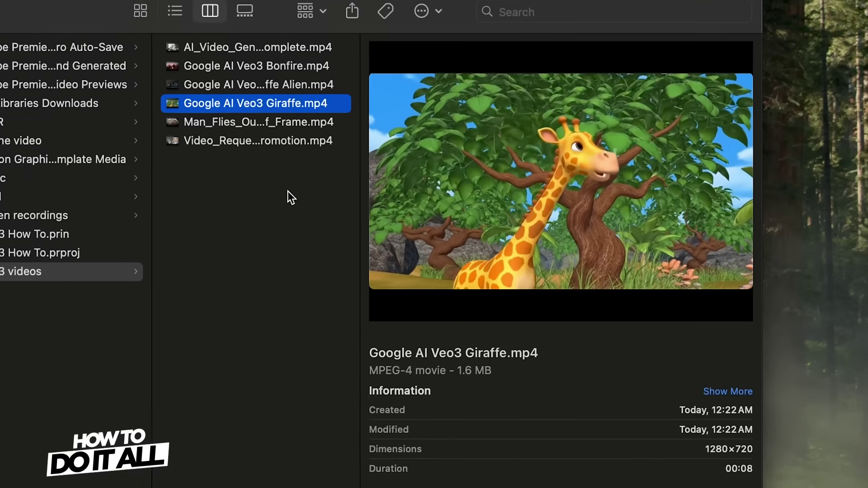
# Step: Play Finder previews of Man_Flies_Out_of_Frame.mp4 and Video_Request_Angelic_Promotion.mp4
pyautogui.click(260, 128)
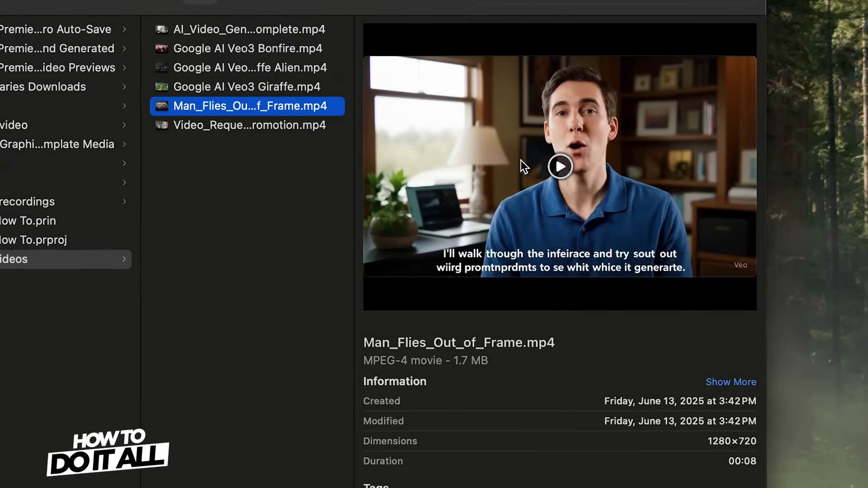
pyautogui.click(560, 170)
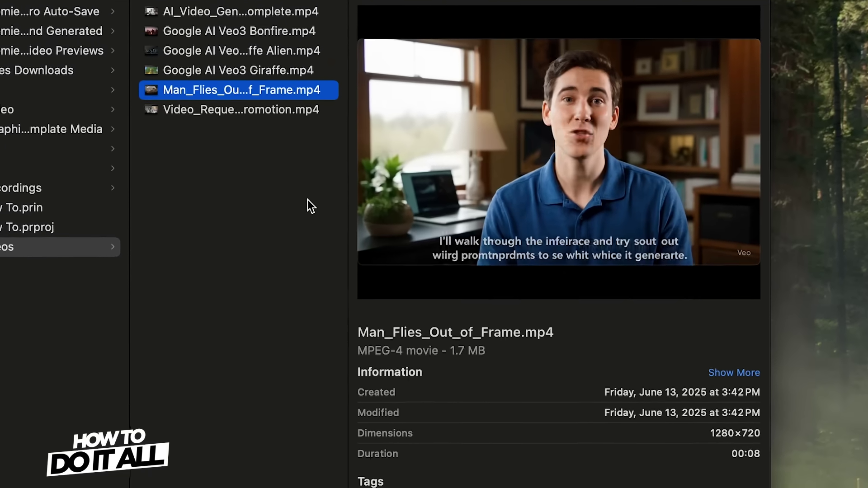
pyautogui.click(234, 101)
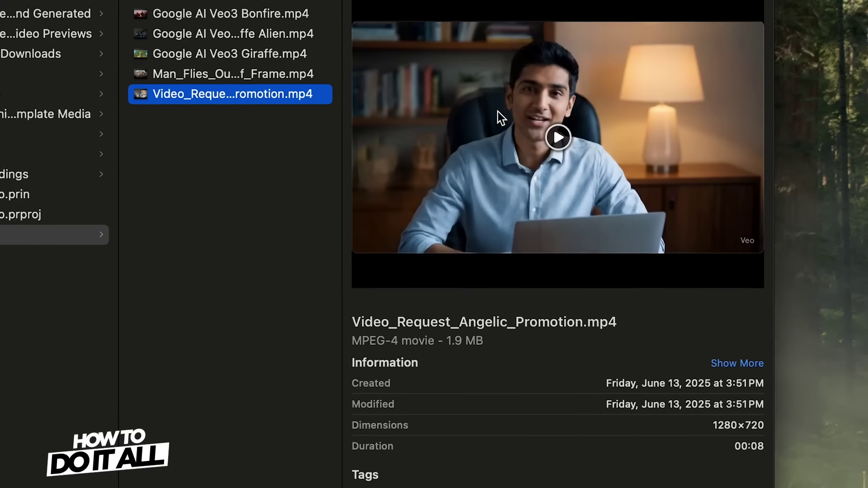
pyautogui.click(558, 138)
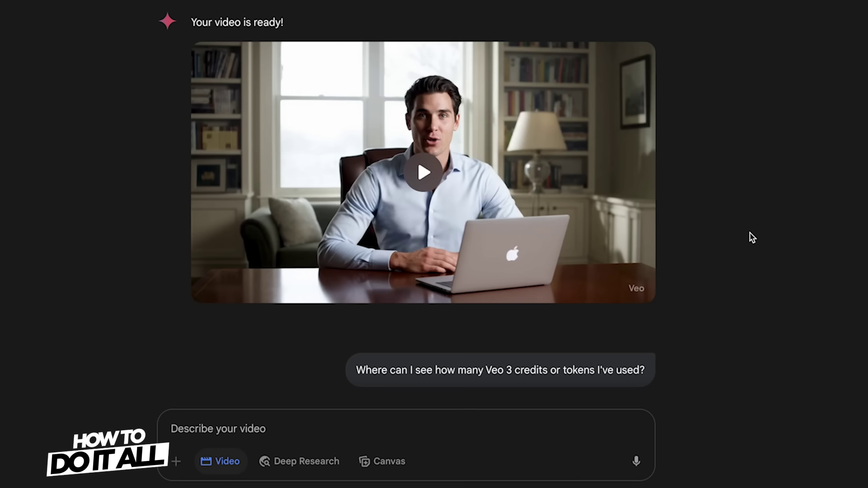
# Step: Pause the generated video playing in the chat
pyautogui.moveTo(444, 190)
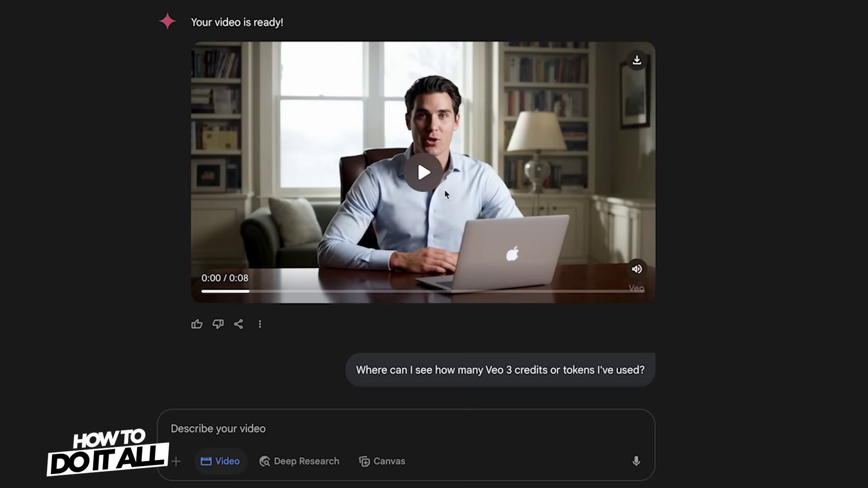
pyautogui.click(423, 176)
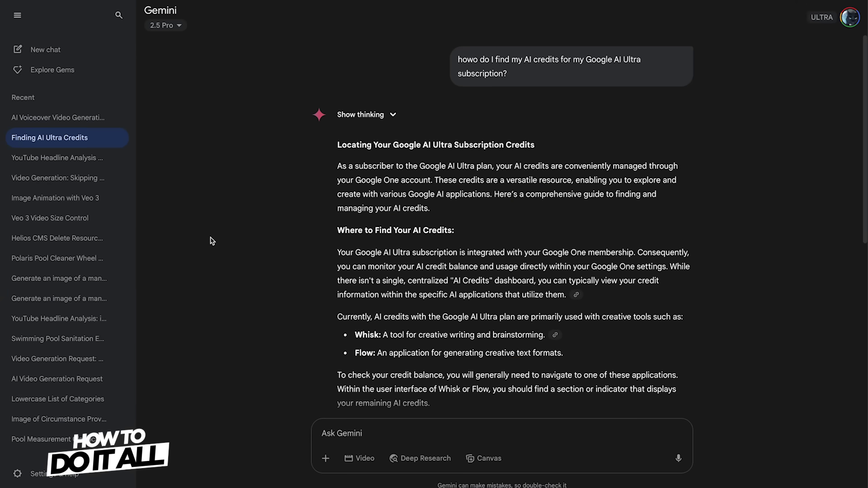
# Step: Open the 'AI Voiceover Video Generation' chat and show its files
pyautogui.click(71, 118)
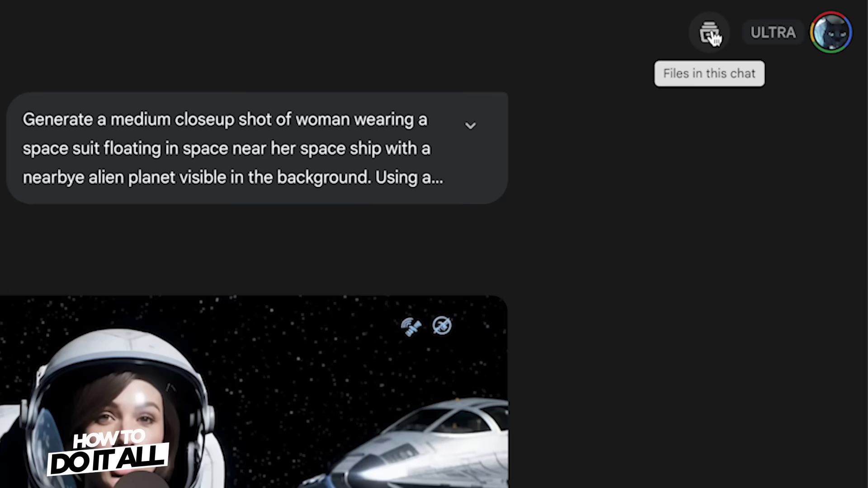
pyautogui.click(709, 33)
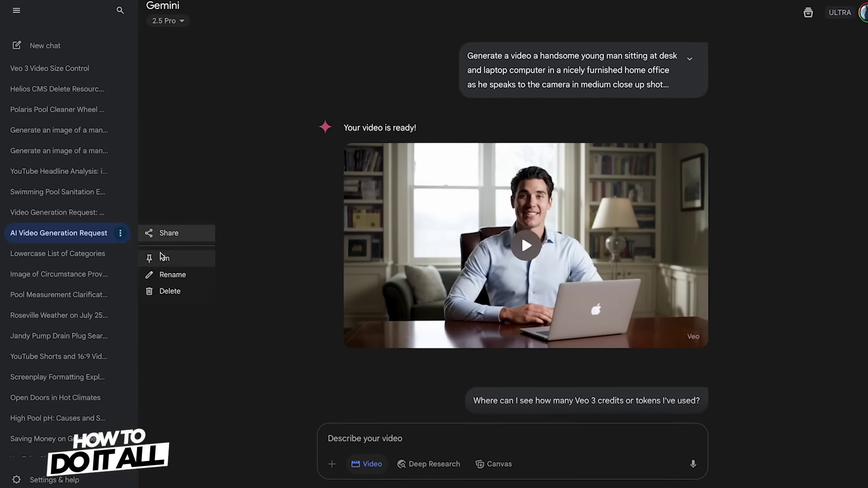
# Step: Replace the Veo chat's old name with 'How To Do It All VEO 3 Intro Video' and save it
pyautogui.click(172, 274)
pyautogui.tripleClick(488, 256)
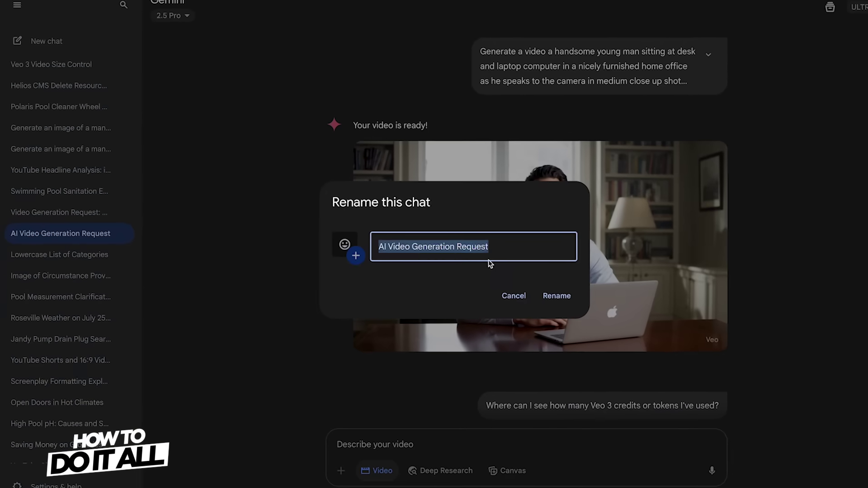
pyautogui.write('How To Do It All VEO 3 I')
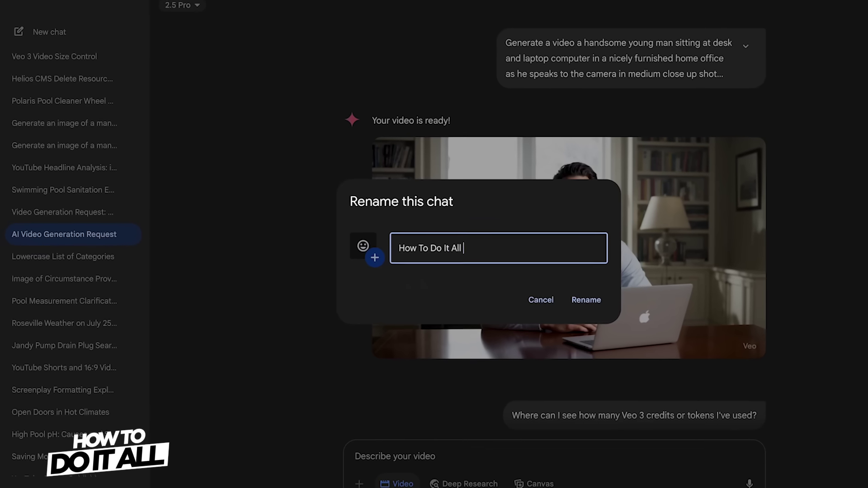
pyautogui.write('ntro Video')
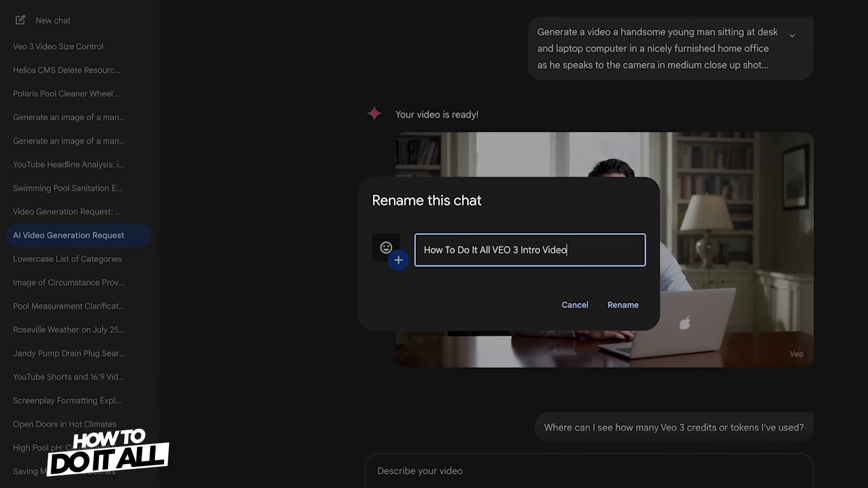
pyautogui.press('Return')
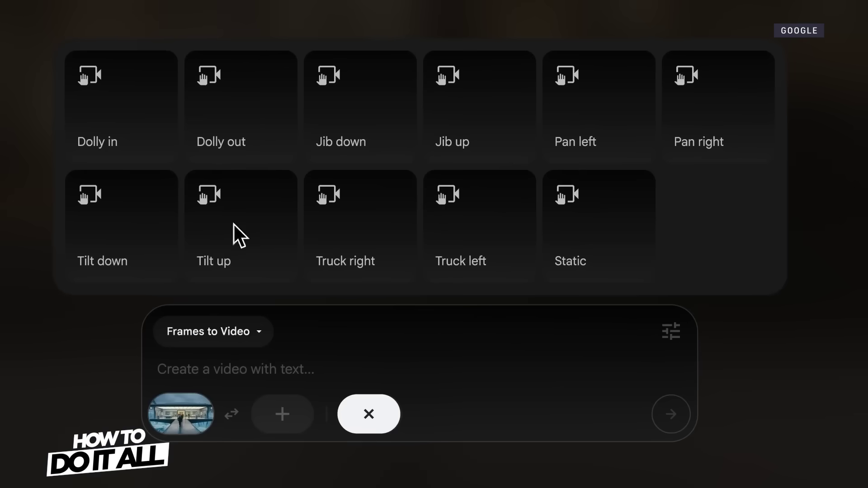
# Step: Show the Google Labs tools menu listing Flow, ImageFX, MusicFX DJ, MusicFX and Whisk
pyautogui.moveTo(162, 121)
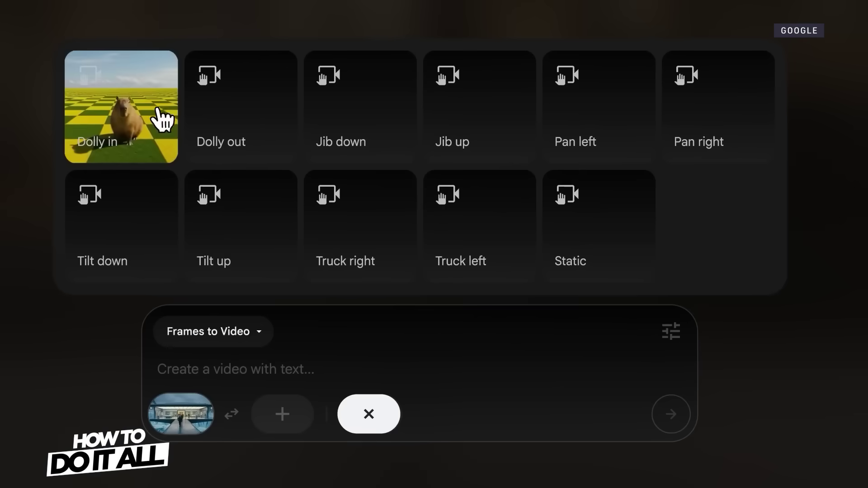
pyautogui.moveTo(436, 113)
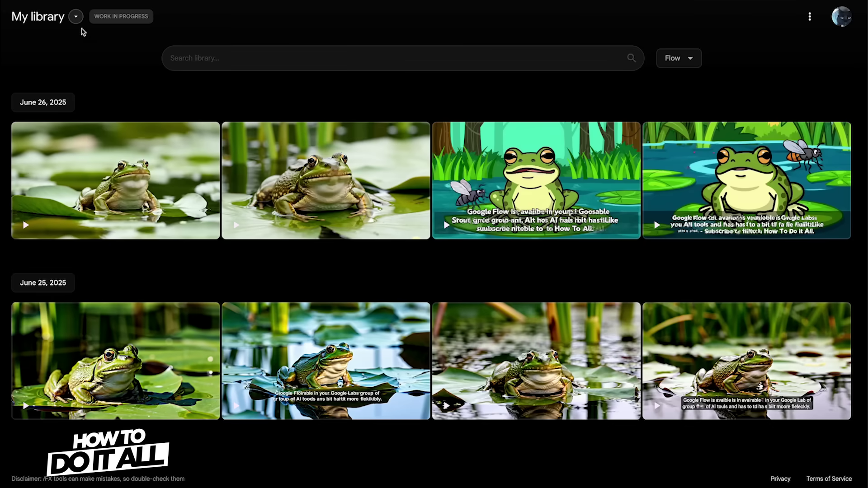
pyautogui.click(76, 17)
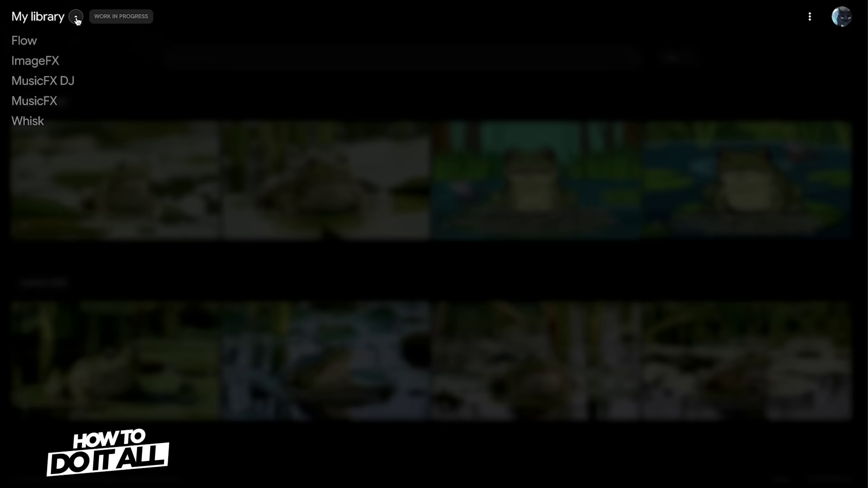
# Step: Start a new Flow project set to Veo 3 - Fast with 4 outputs per prompt
pyautogui.click(31, 42)
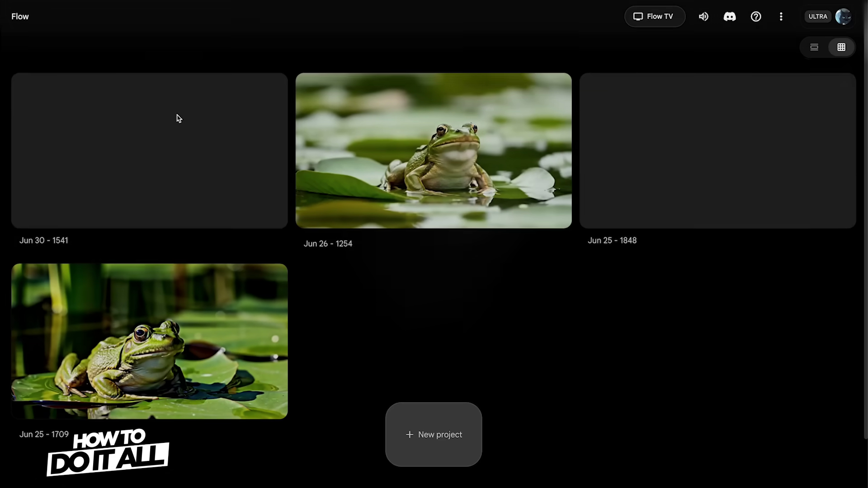
pyautogui.click(433, 434)
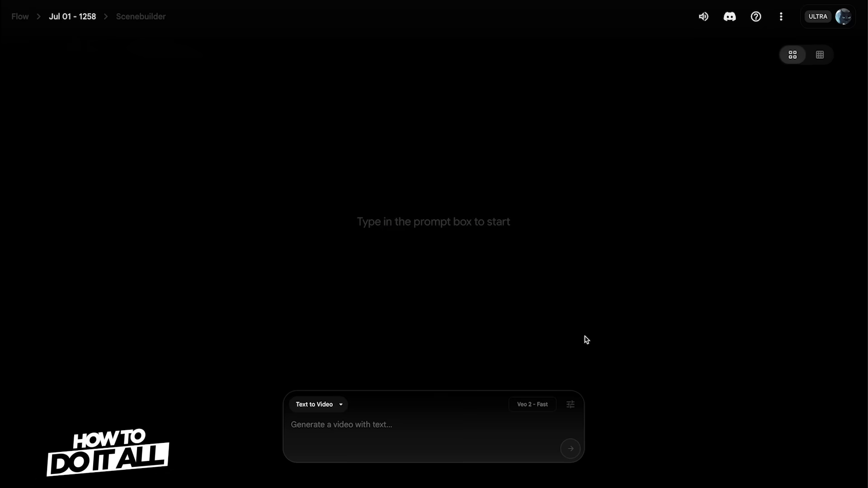
pyautogui.click(570, 404)
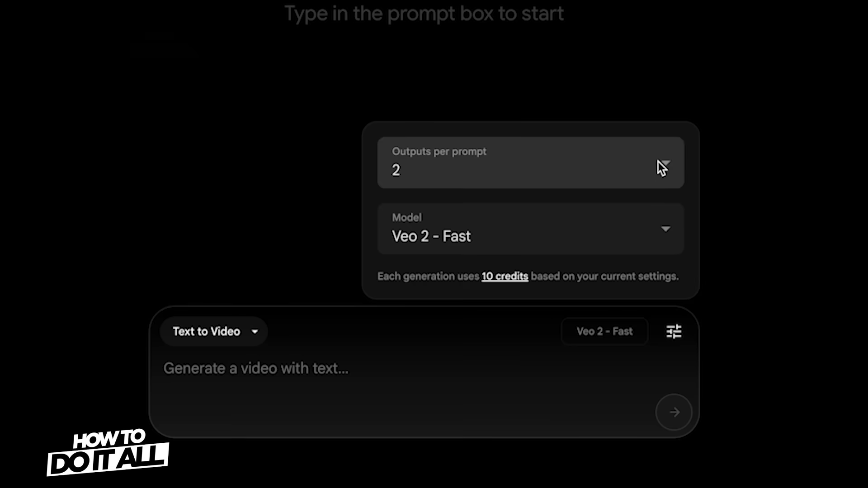
pyautogui.click(564, 346)
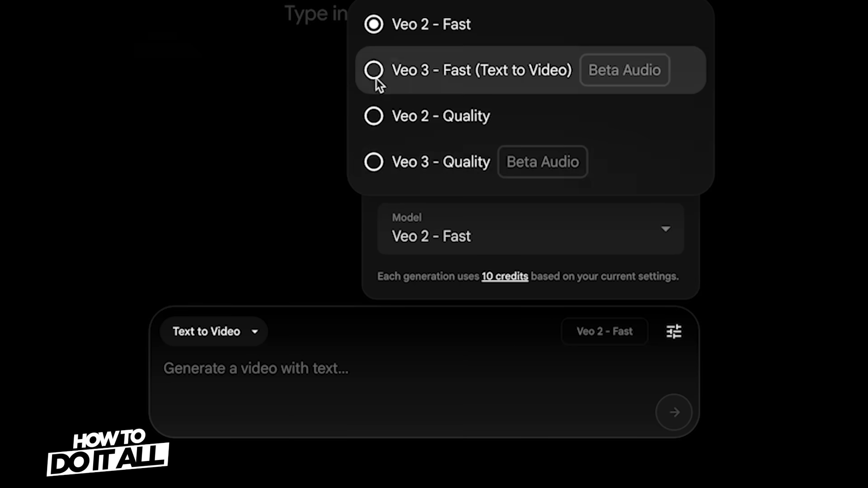
pyautogui.click(373, 79)
pyautogui.click(731, 296)
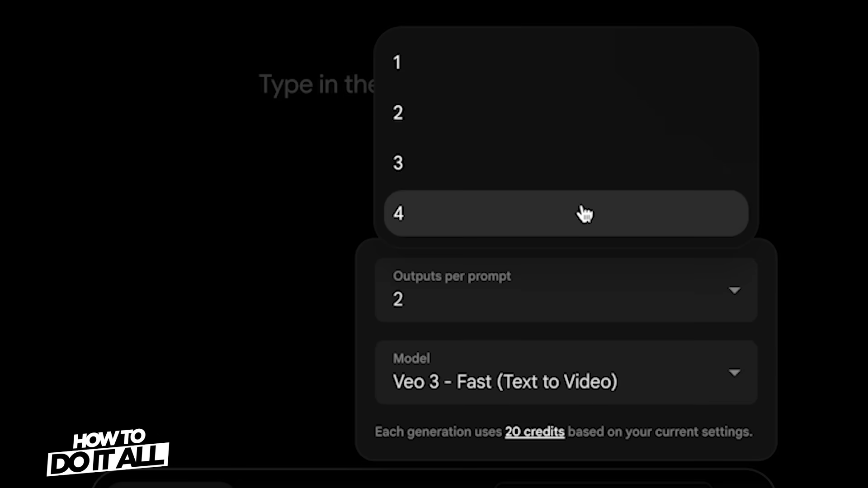
pyautogui.click(583, 213)
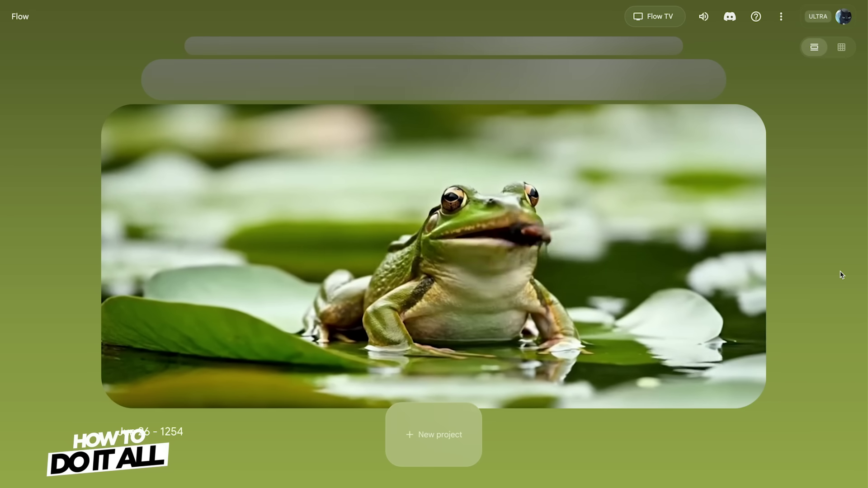
# Step: Open the Jun 26 - 1254 frog project and add a clip to the scene timeline
pyautogui.click(644, 246)
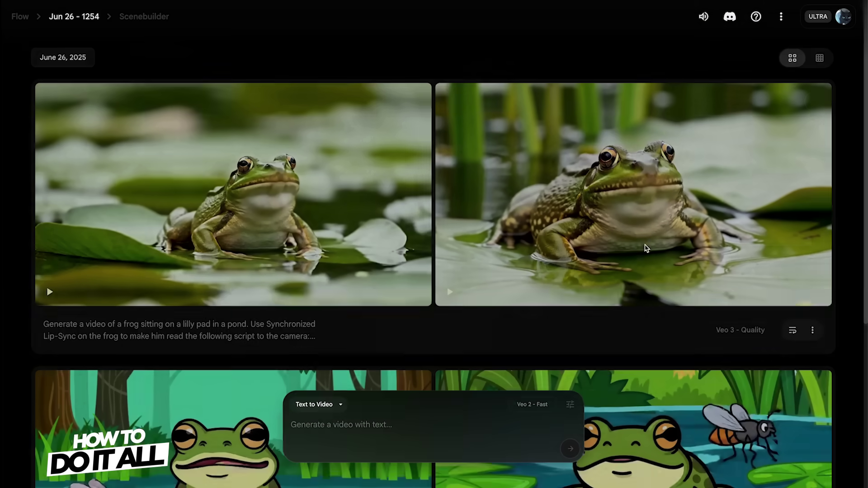
pyautogui.scroll(-5, 774, 261)
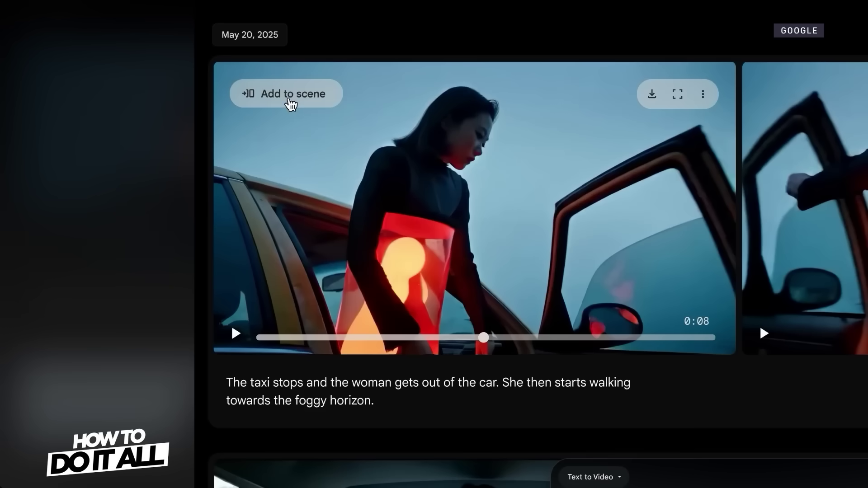
pyautogui.click(290, 102)
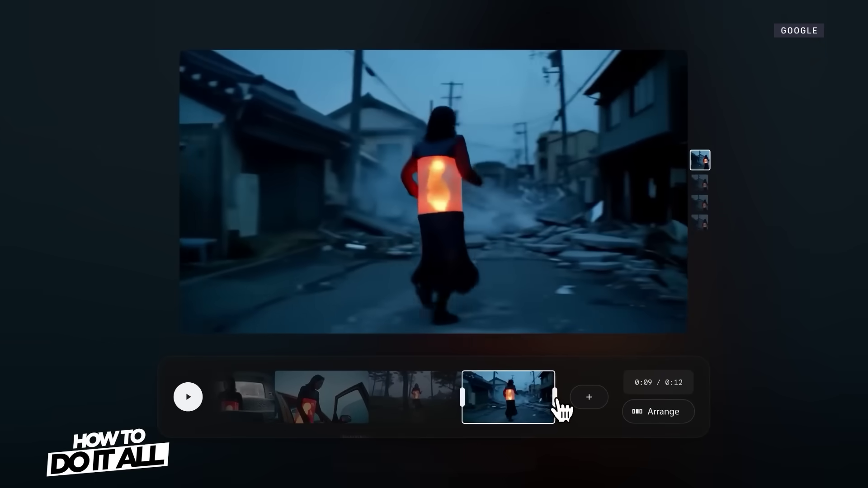
# Step: Shorten the last Scenebuilder clip by trimming its end
pyautogui.moveTo(560, 409); pyautogui.dragTo(529, 409)
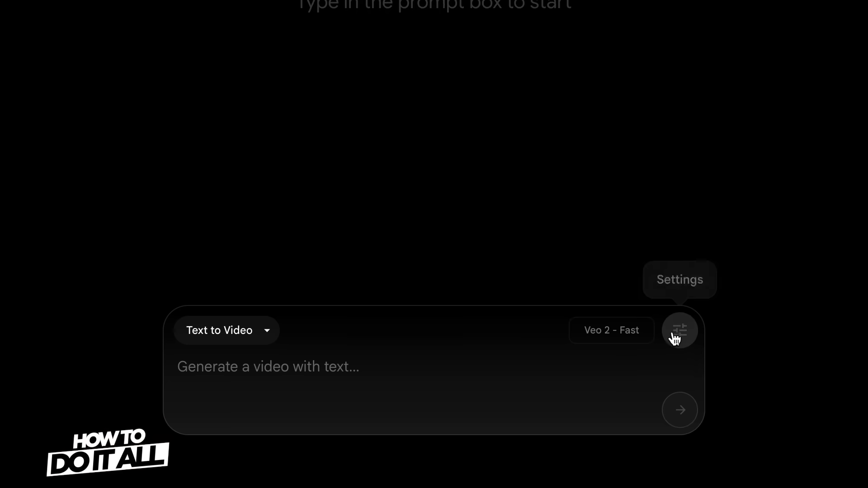
# Step: Switch the model to Veo 3 - Quality and submit the lily-pad frog lip-sync prompt
pyautogui.click(675, 338)
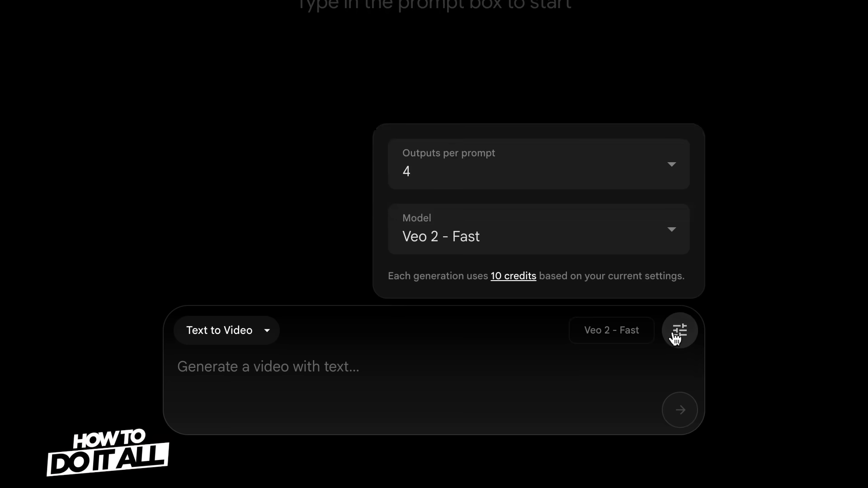
pyautogui.click(499, 230)
pyautogui.click(392, 169)
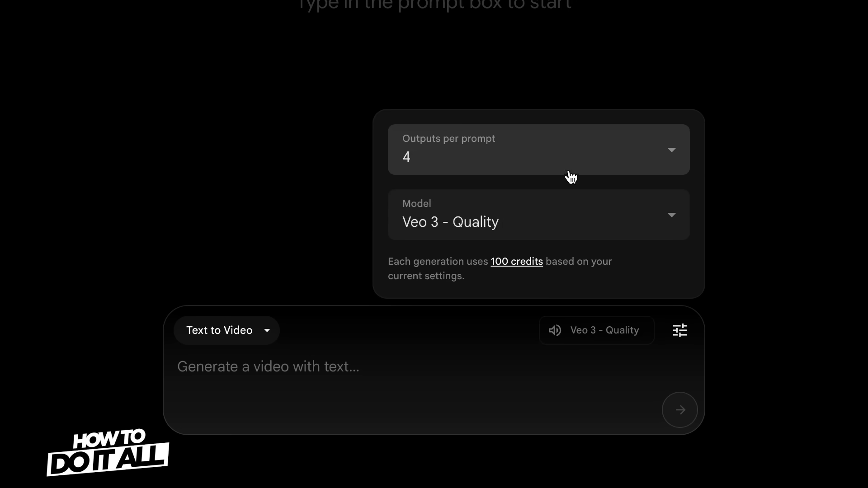
pyautogui.click(610, 164)
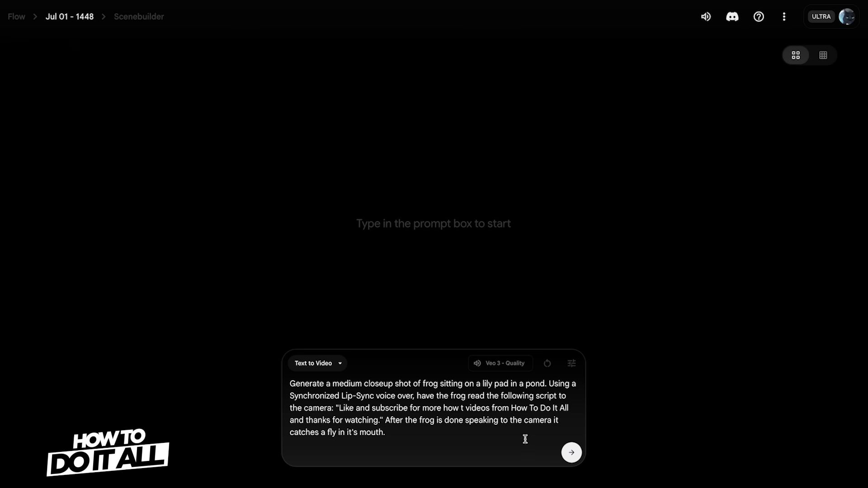
pyautogui.click(571, 453)
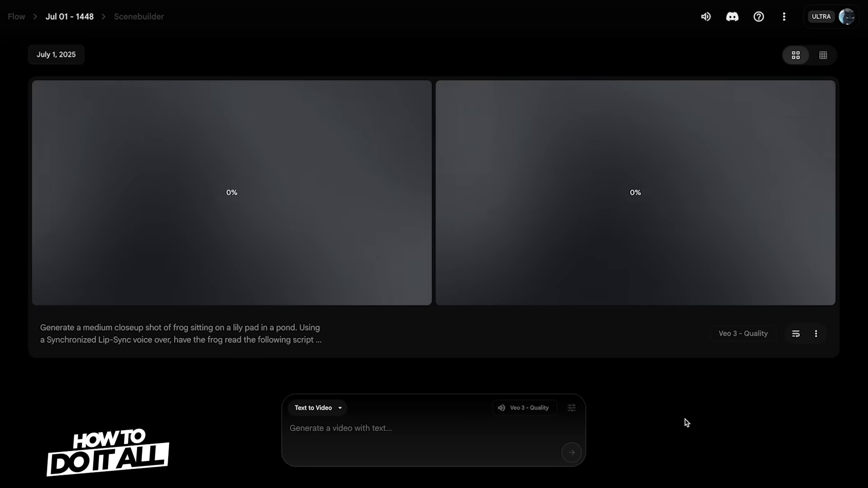